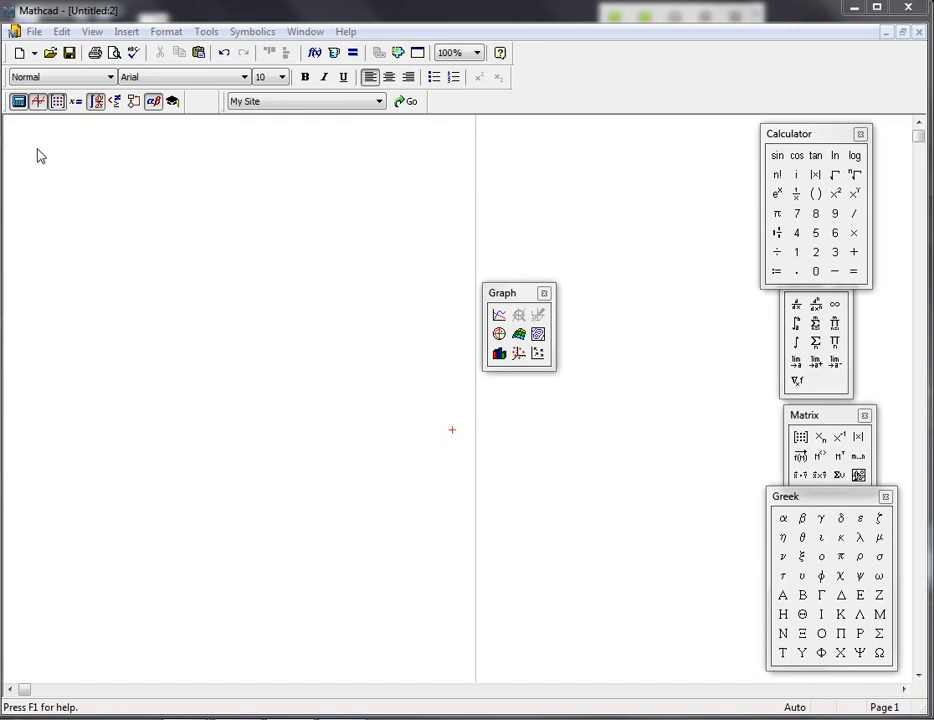
# Step: Define the variables N := 512 and T := 3 side by side at the start of the worksheet
pyautogui.click(37, 149)
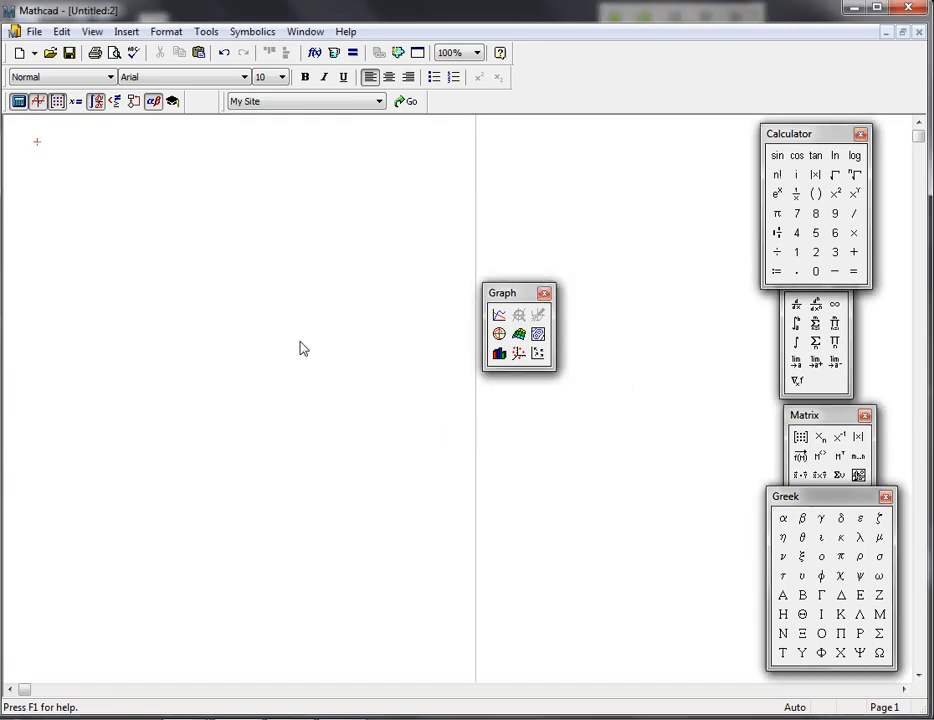
pyautogui.write('N := ')
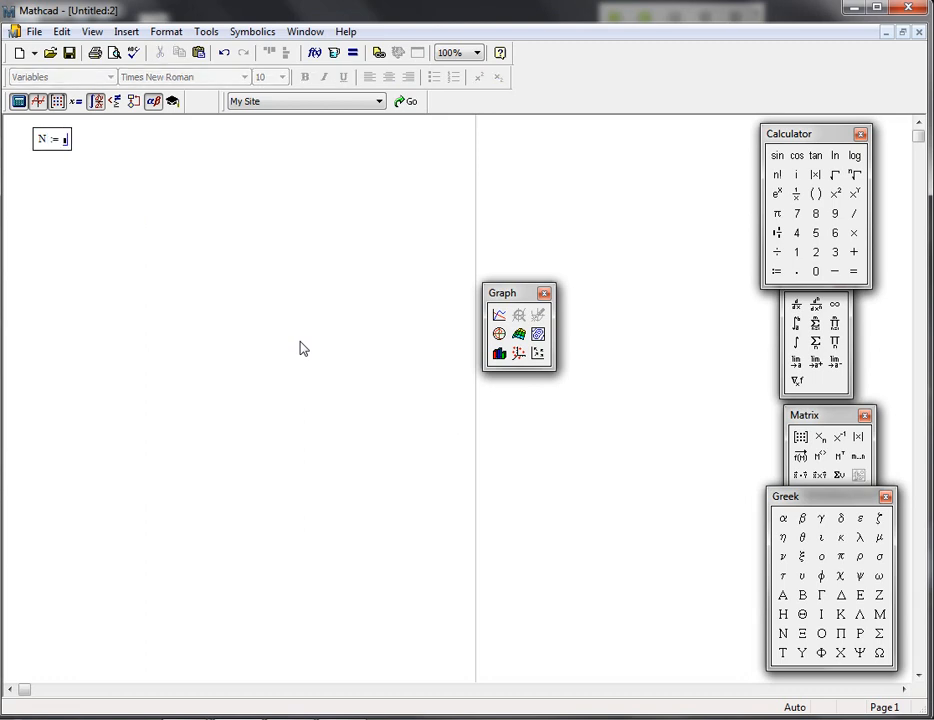
pyautogui.write('512')
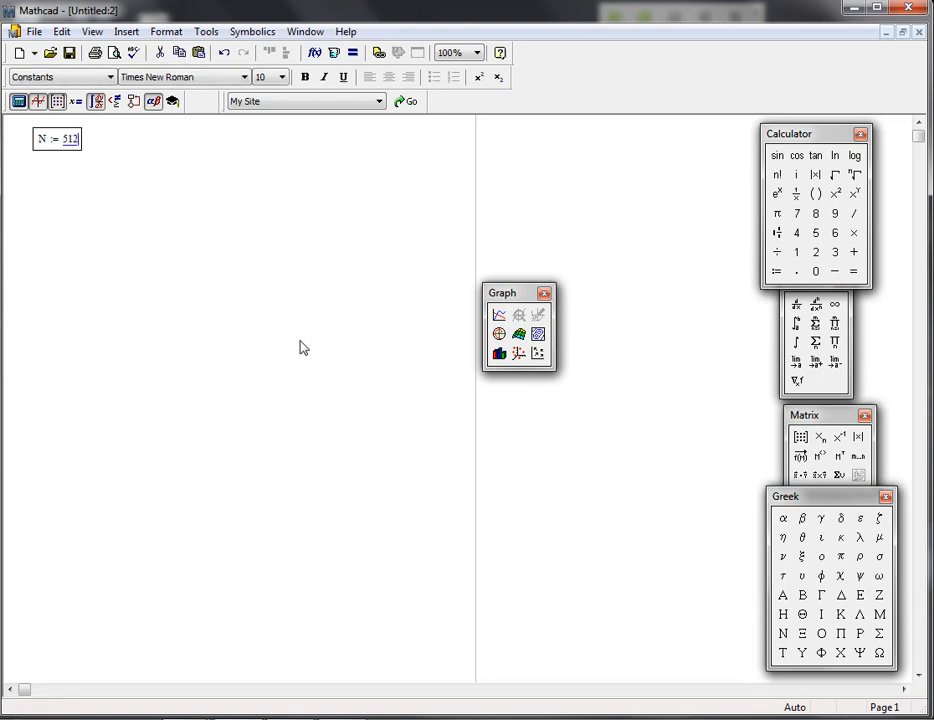
pyautogui.press('Return')
pyautogui.write('i')
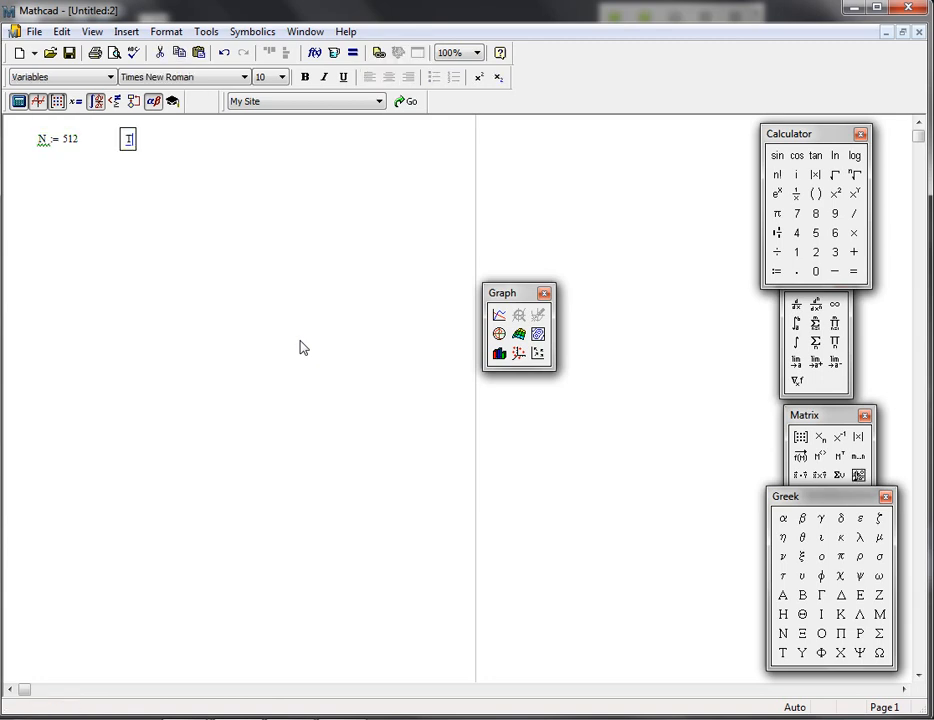
pyautogui.write(':3')
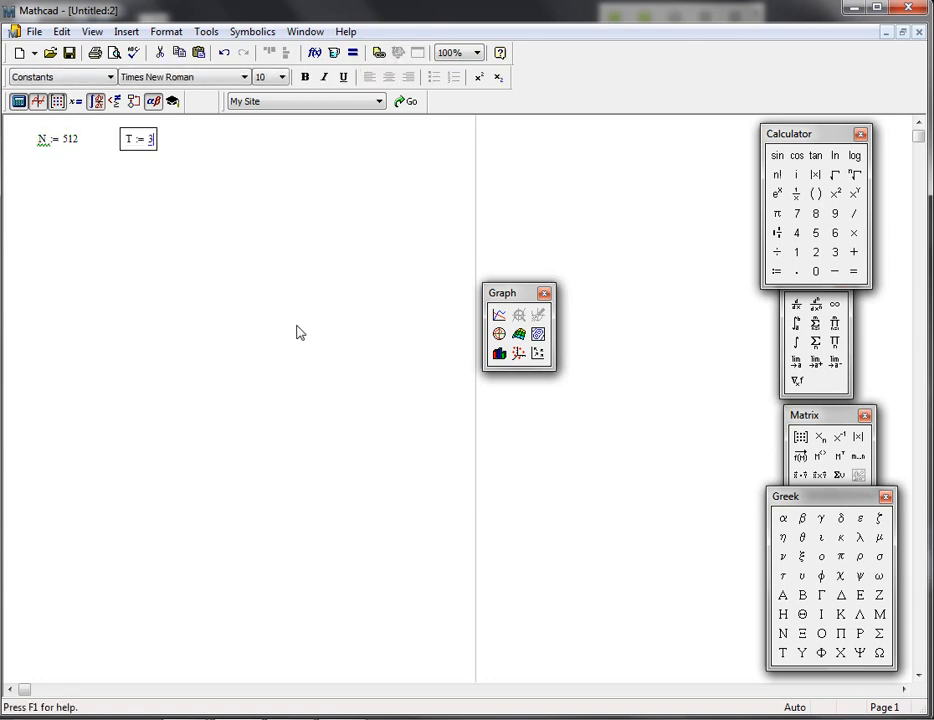
pyautogui.press('Return')
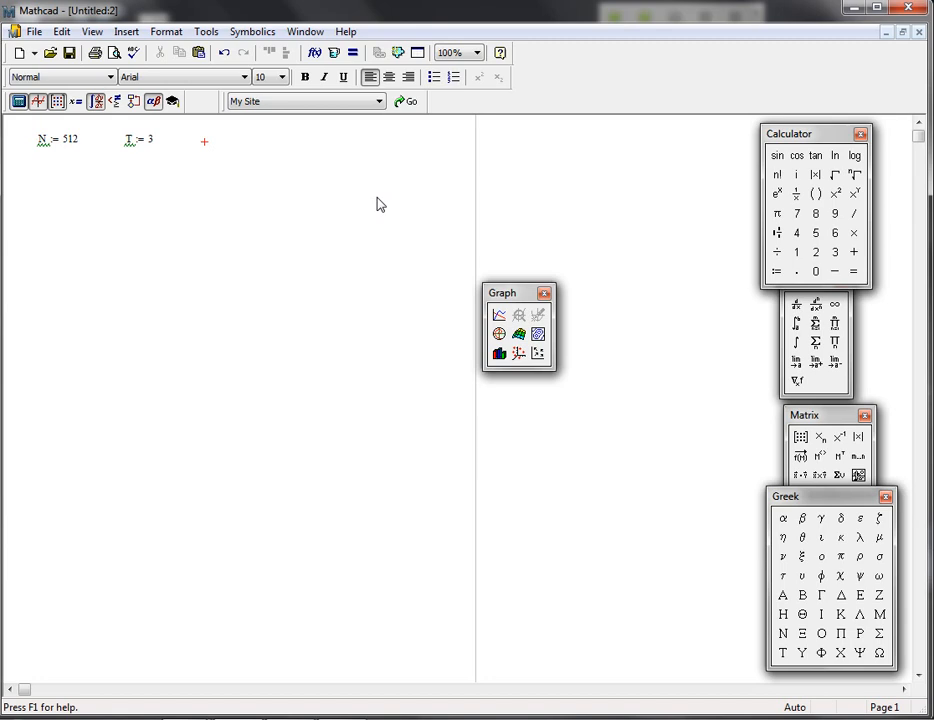
# Step: Define dt := T/N and fa := N/T on the same line as N and T, and evaluate both
pyautogui.write('dt ')
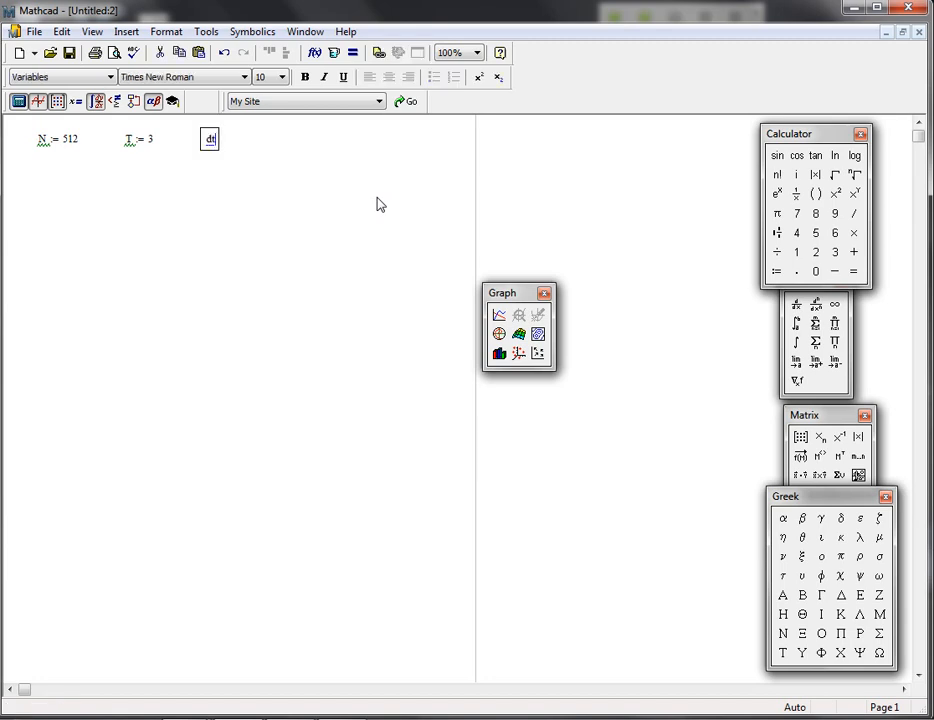
pyautogui.write(':= T/N = 5.859 × 10^-3')
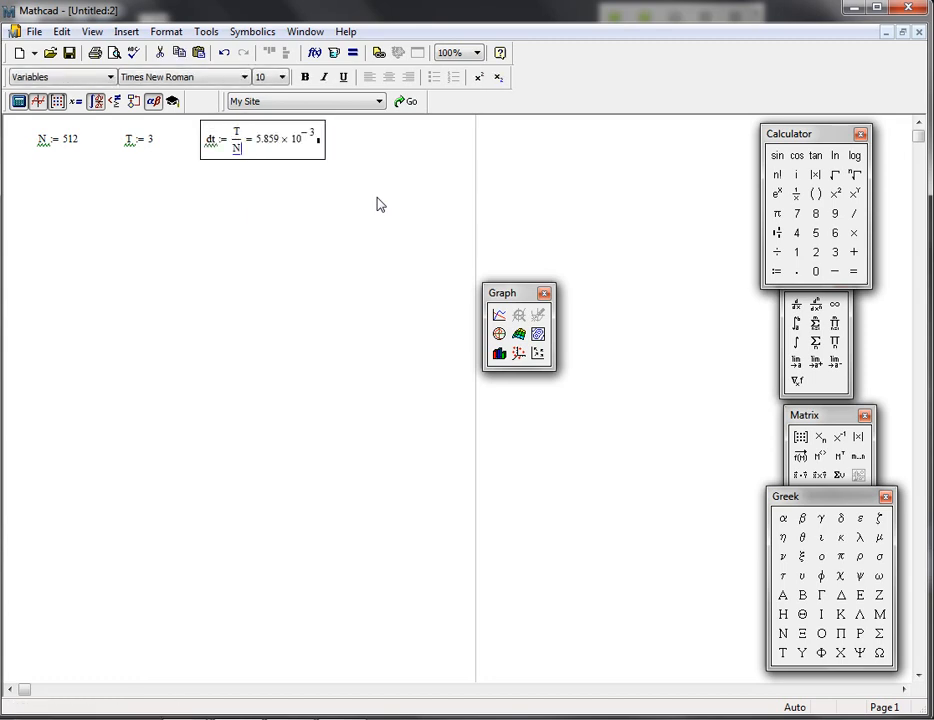
pyautogui.click(352, 150)
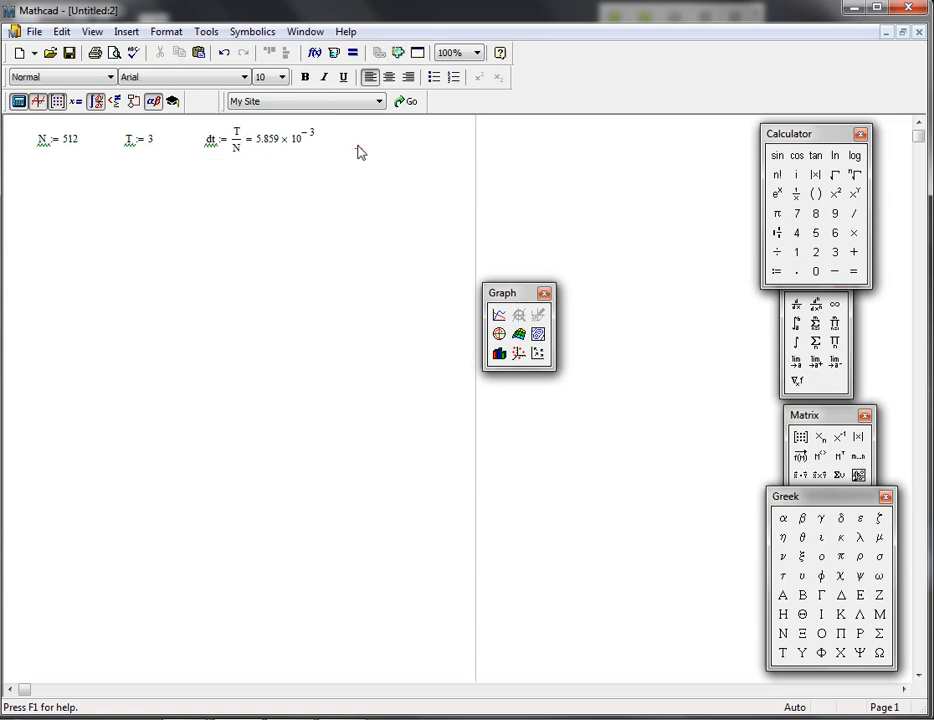
pyautogui.write('fa := ')
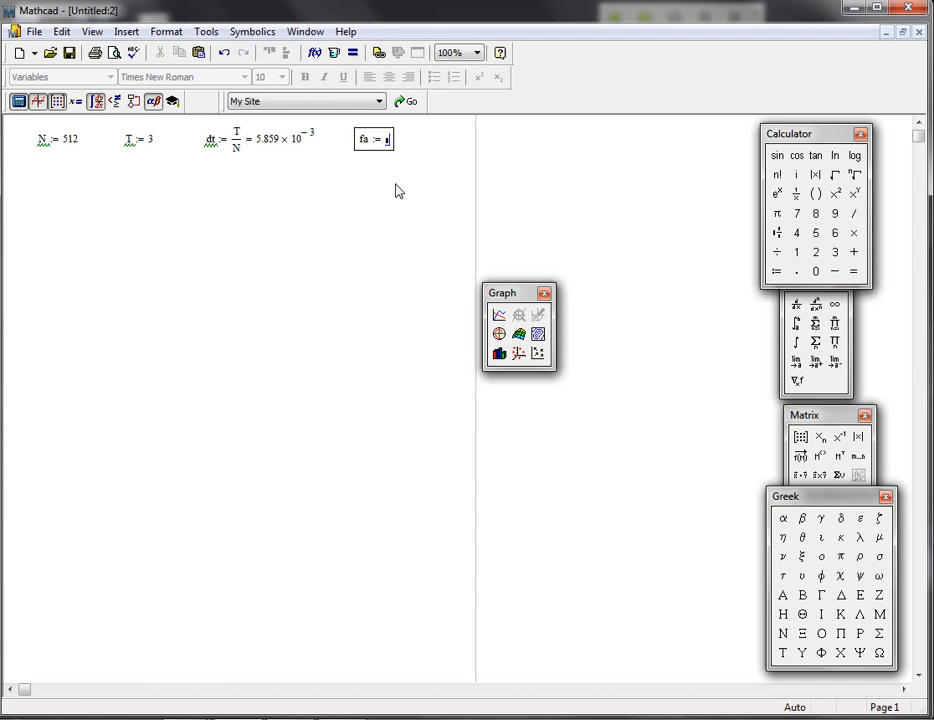
pyautogui.write('N/T ')
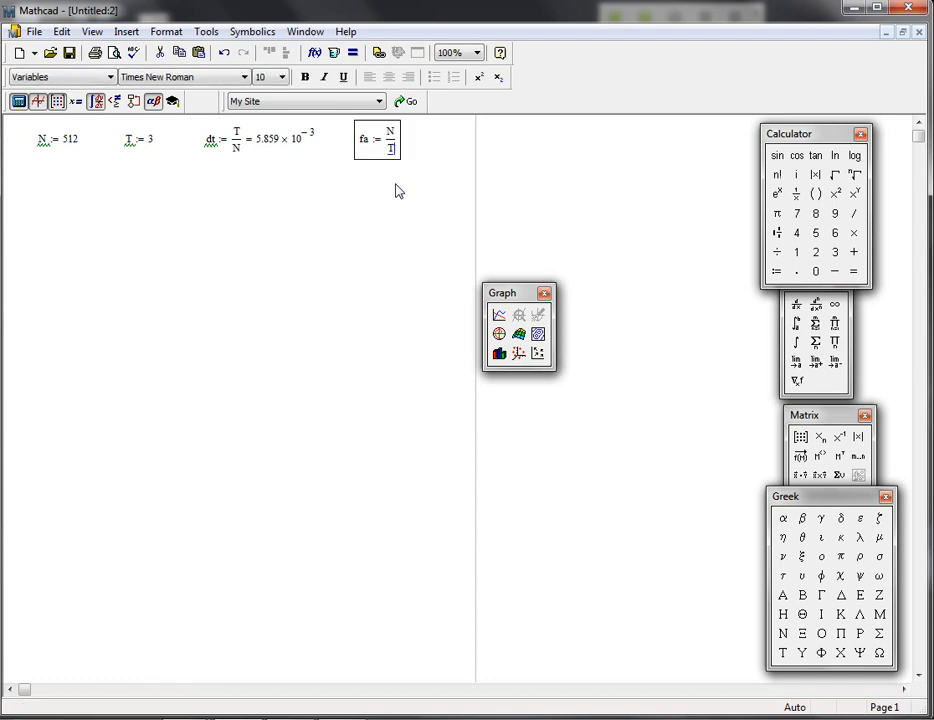
pyautogui.write('= 170.667')
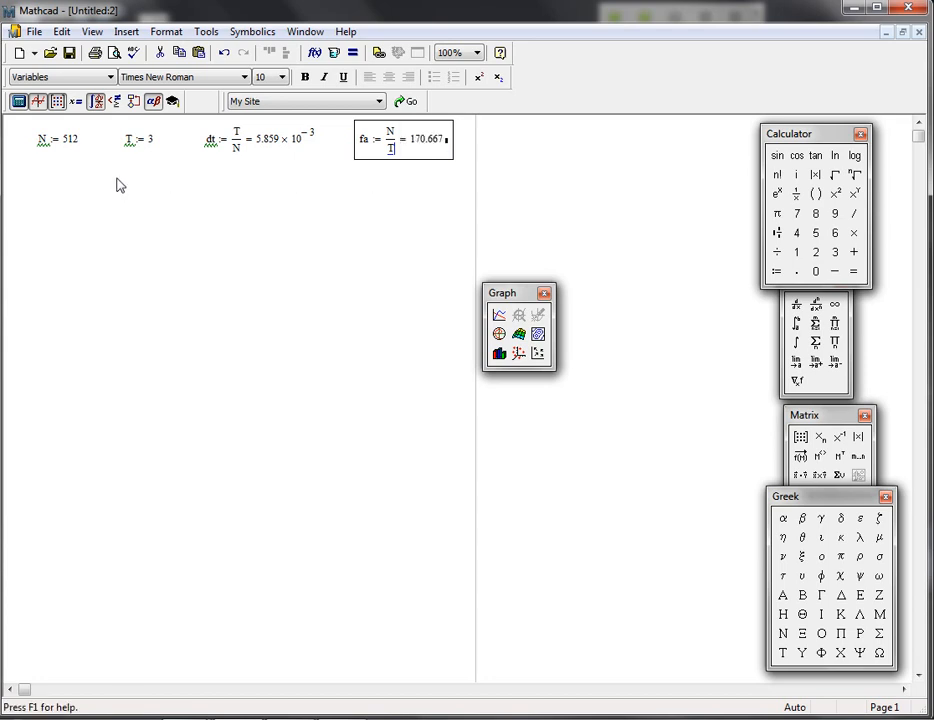
# Step: Define the sampled signal x with vector subscript i as 3·cos(2·π·10·i·dt + 1) below the parameters
pyautogui.click(37, 192)
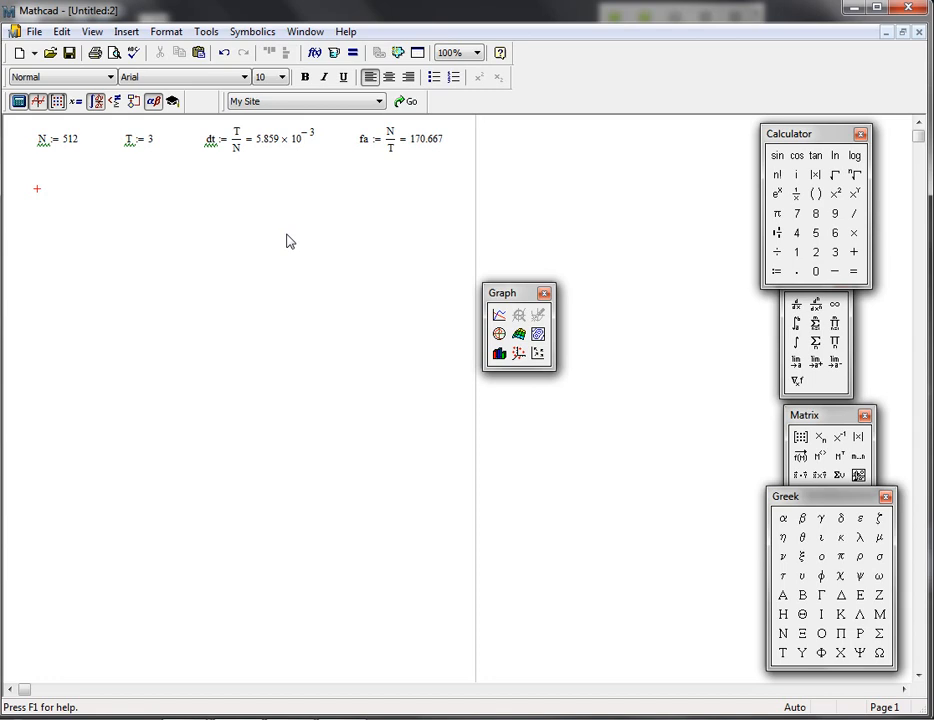
pyautogui.write('x')
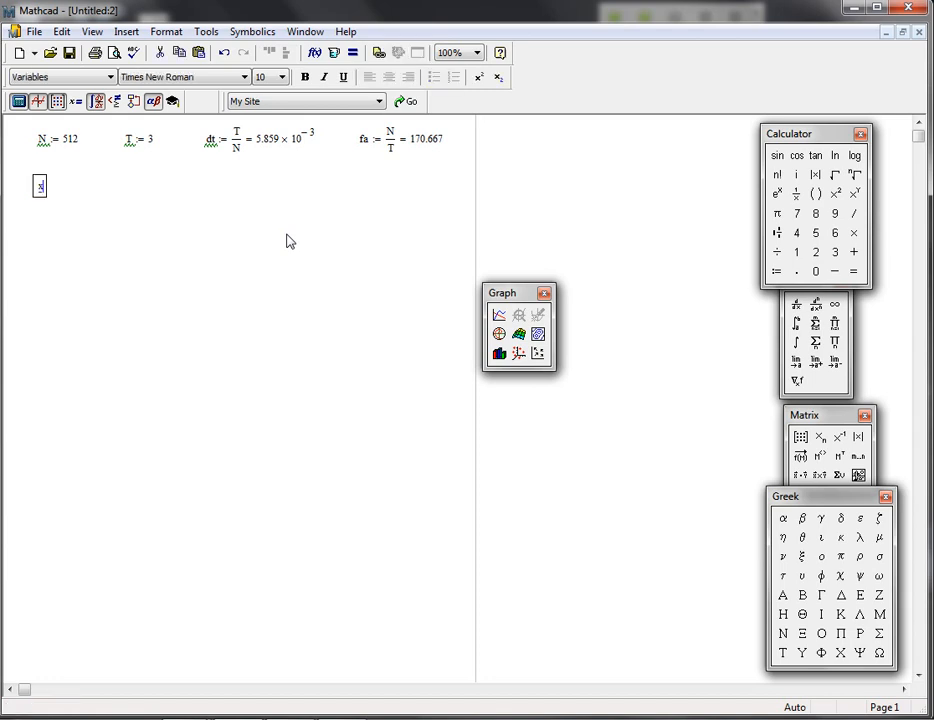
pyautogui.write('[')
pyautogui.write('i:=')
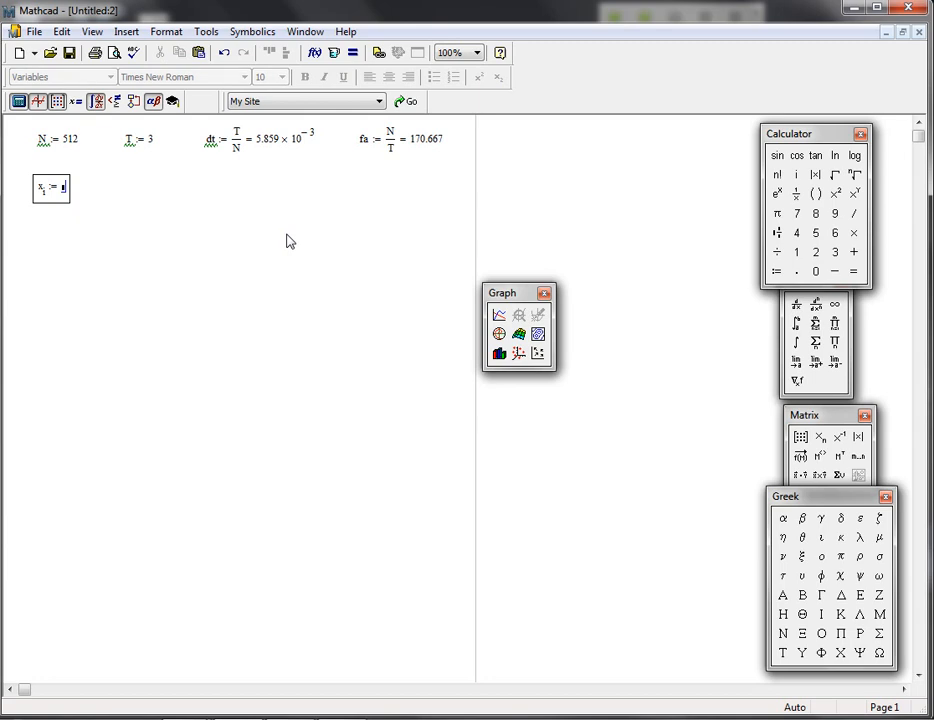
pyautogui.write('3*')
pyautogui.write('cos(')
pyautogui.write('2*')
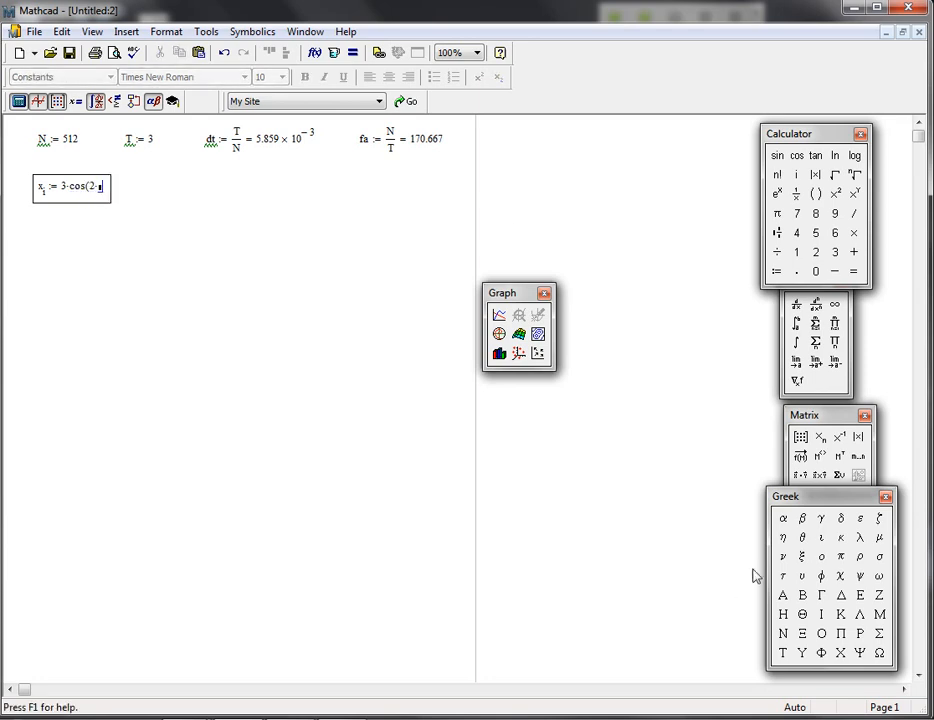
pyautogui.click(840, 556)
pyautogui.write('*10*')
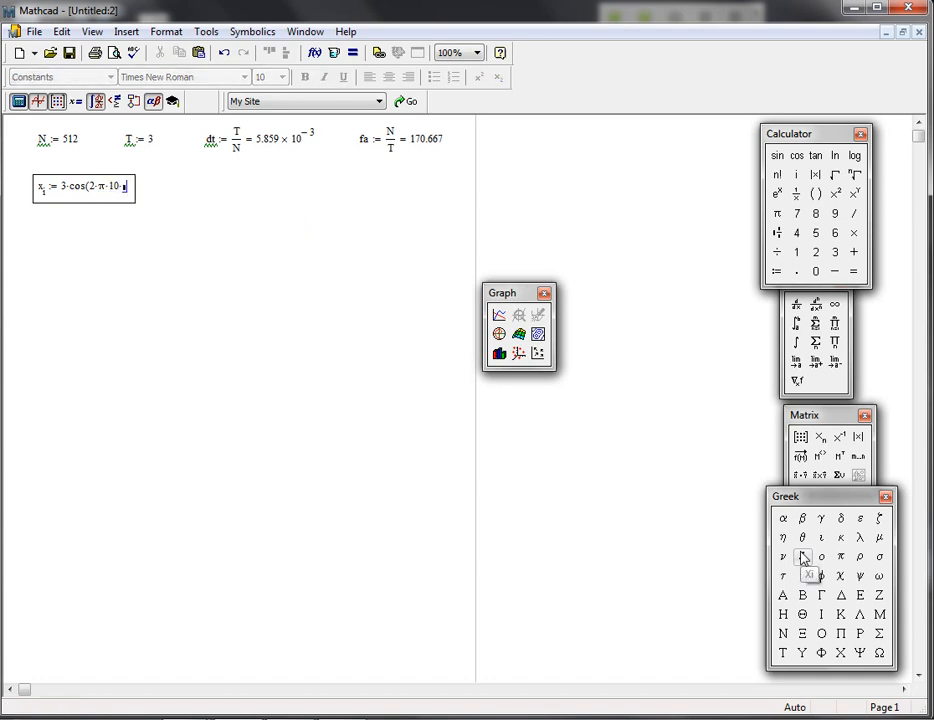
pyautogui.write('i*dt')
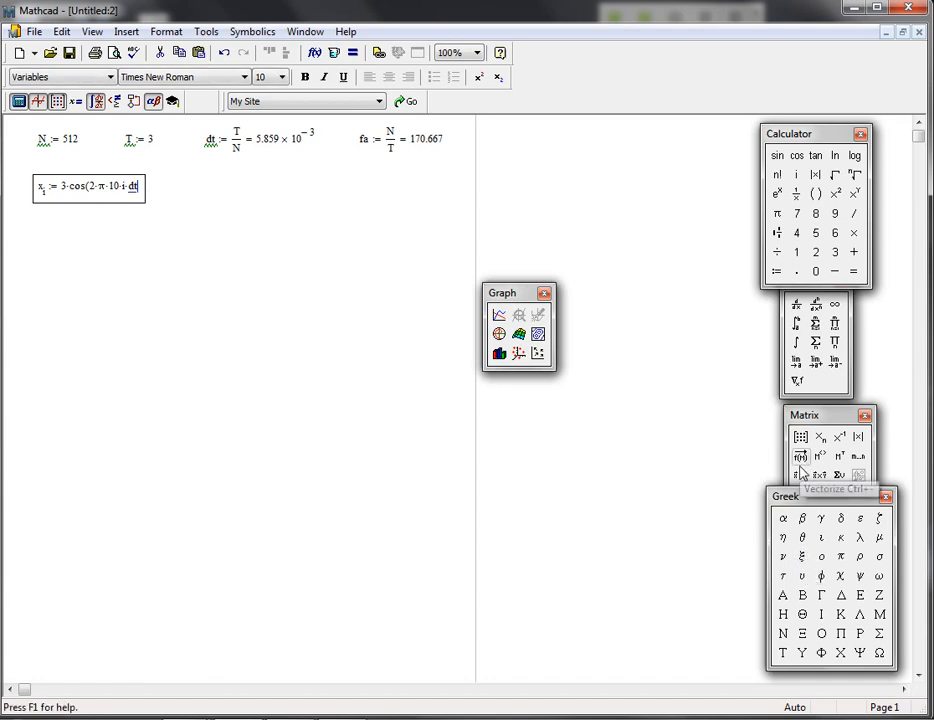
pyautogui.write('+ 1')
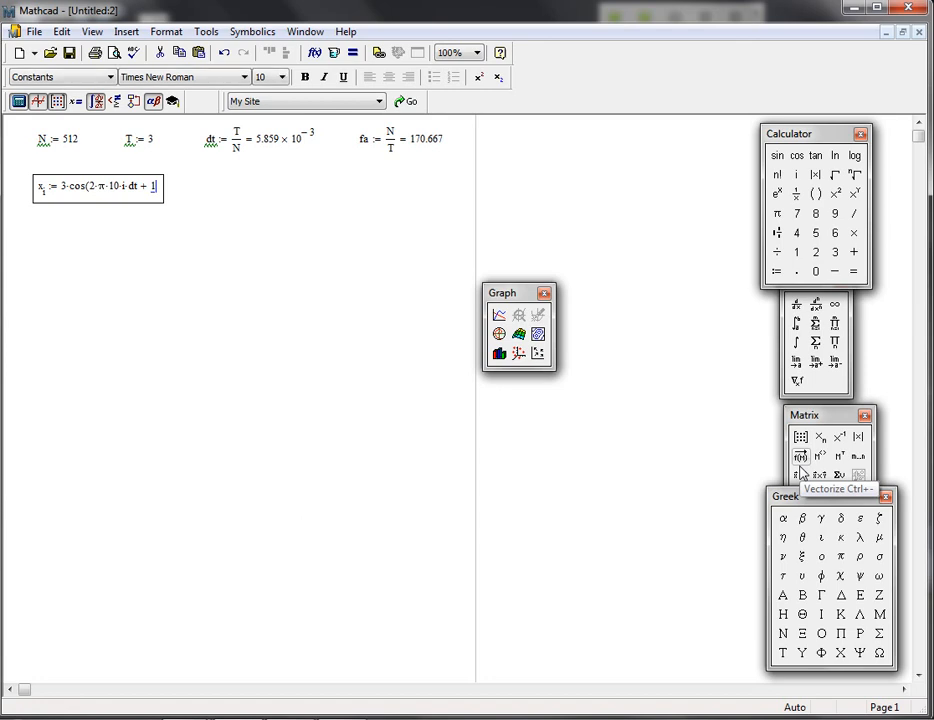
pyautogui.write(')')
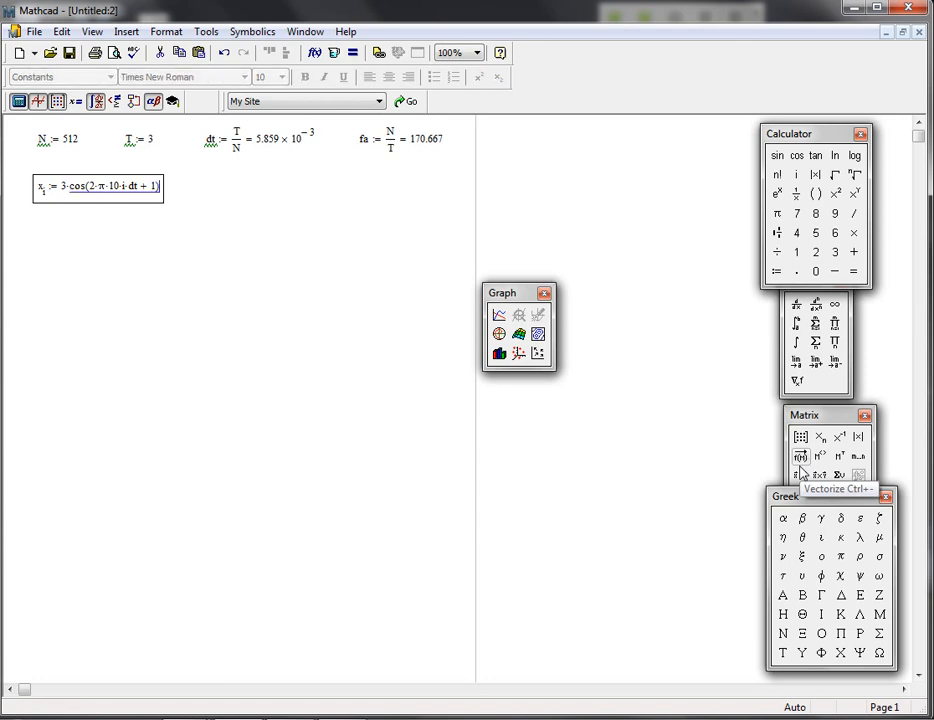
pyautogui.click(191, 202)
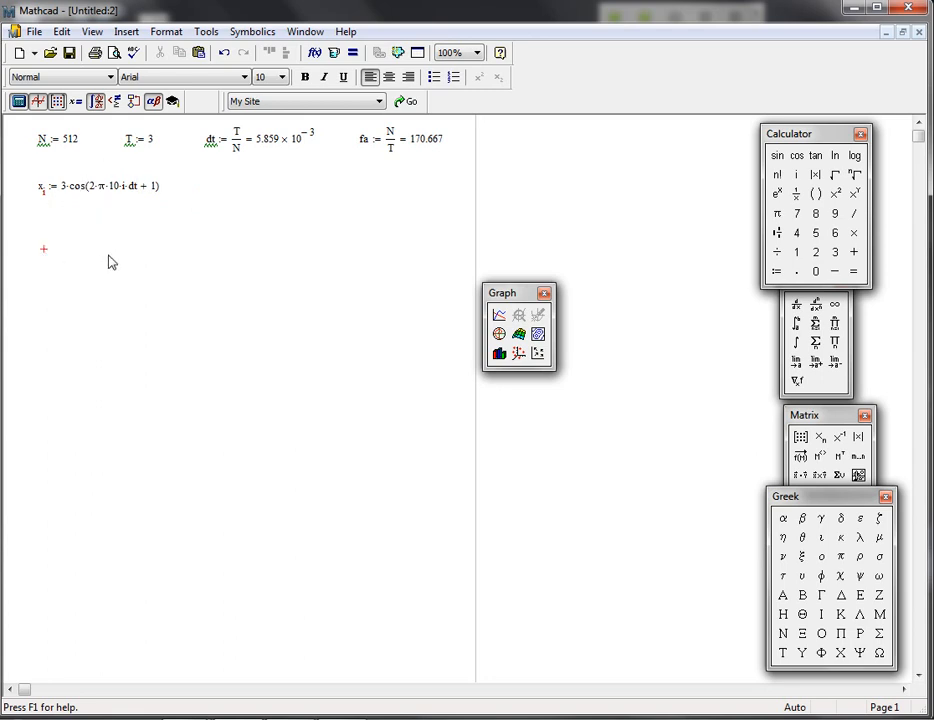
# Step: Insert an X-Y plot below the signal formula with i·dt on the horizontal axis and x subscript i on the vertical axis
pyautogui.click(499, 315)
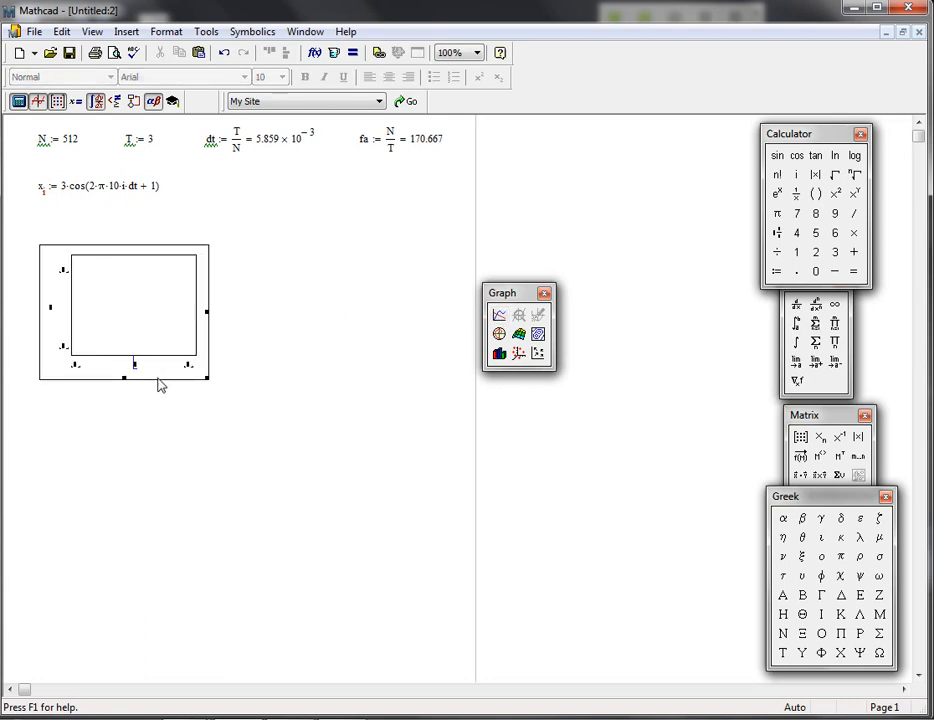
pyautogui.write('i*dt')
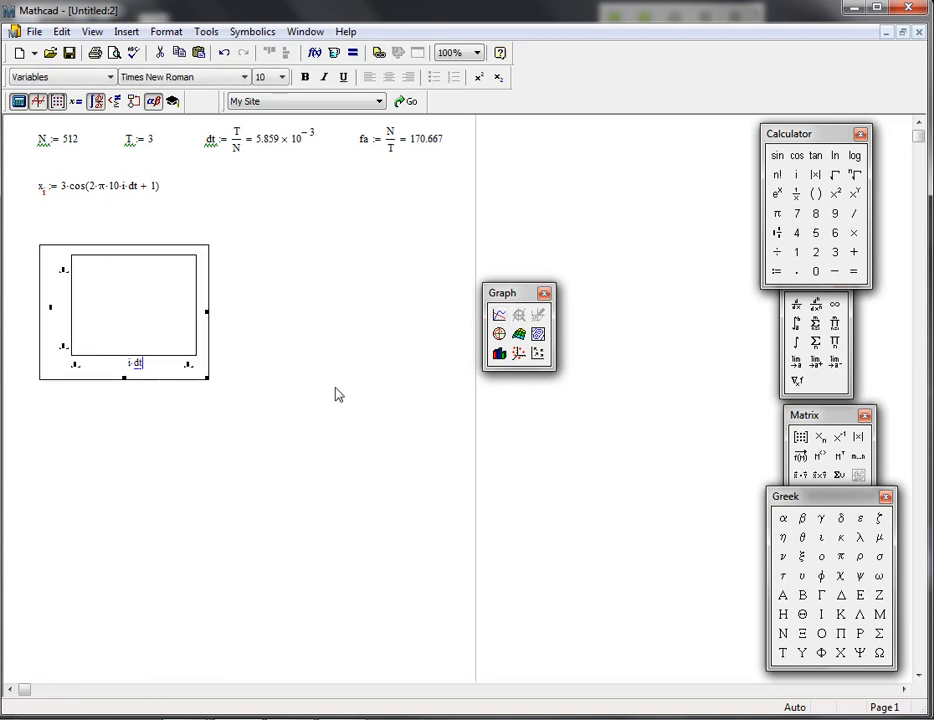
pyautogui.click(50, 310)
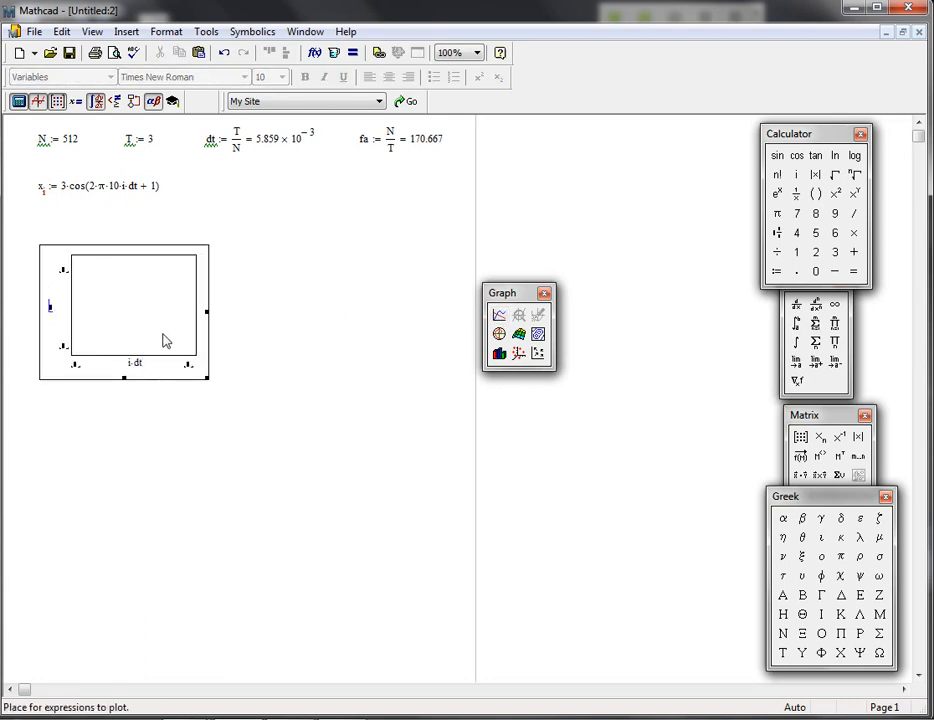
pyautogui.write('x[i')
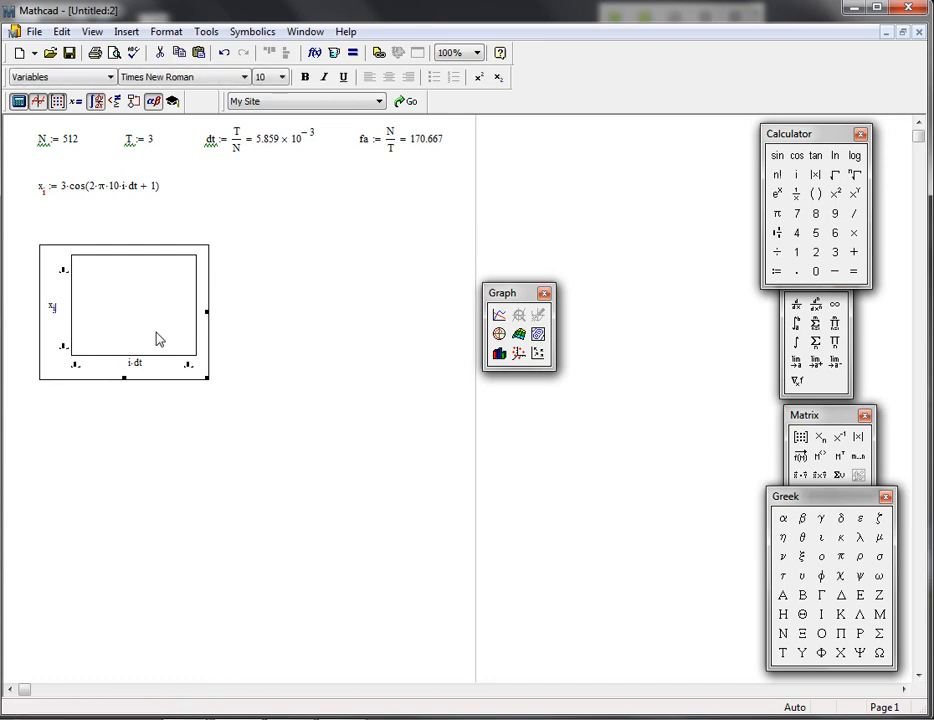
# Step: Shift the signal formula down slightly and define the range variable i := 0..N − 1 above it
pyautogui.moveTo(197, 182); pyautogui.dragTo(123, 186)
pyautogui.moveTo(123, 186); pyautogui.dragTo(118, 206)
pyautogui.click(43, 175)
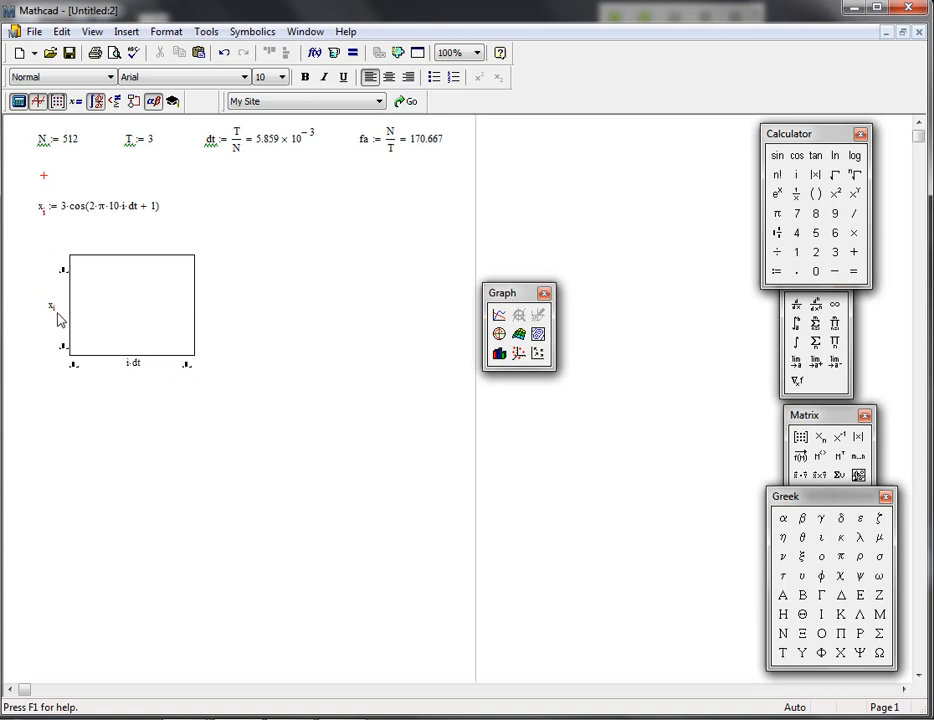
pyautogui.click(42, 212)
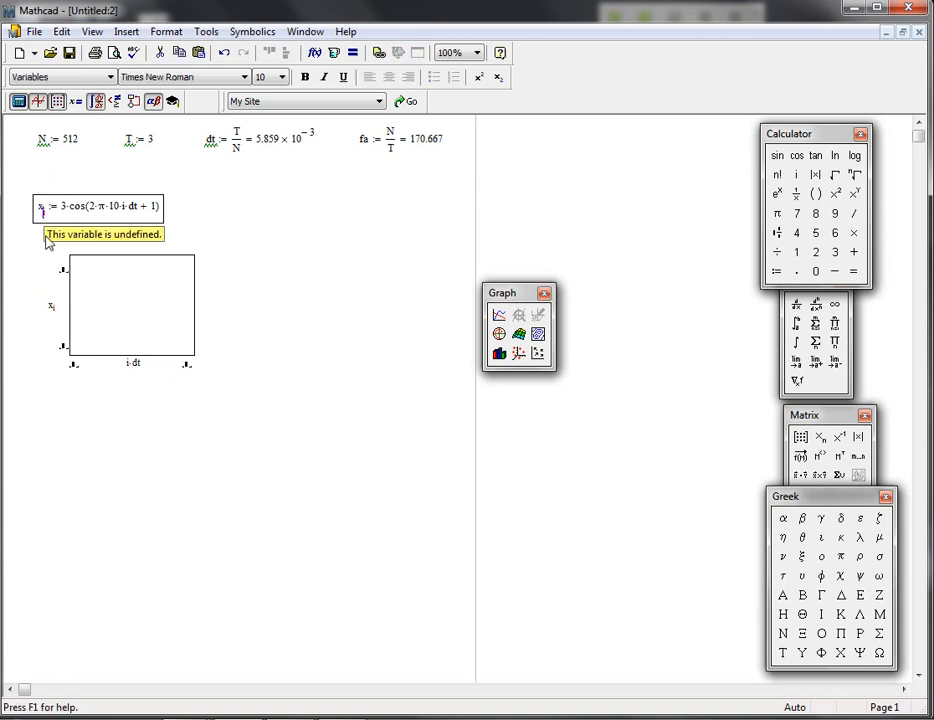
pyautogui.click(37, 175)
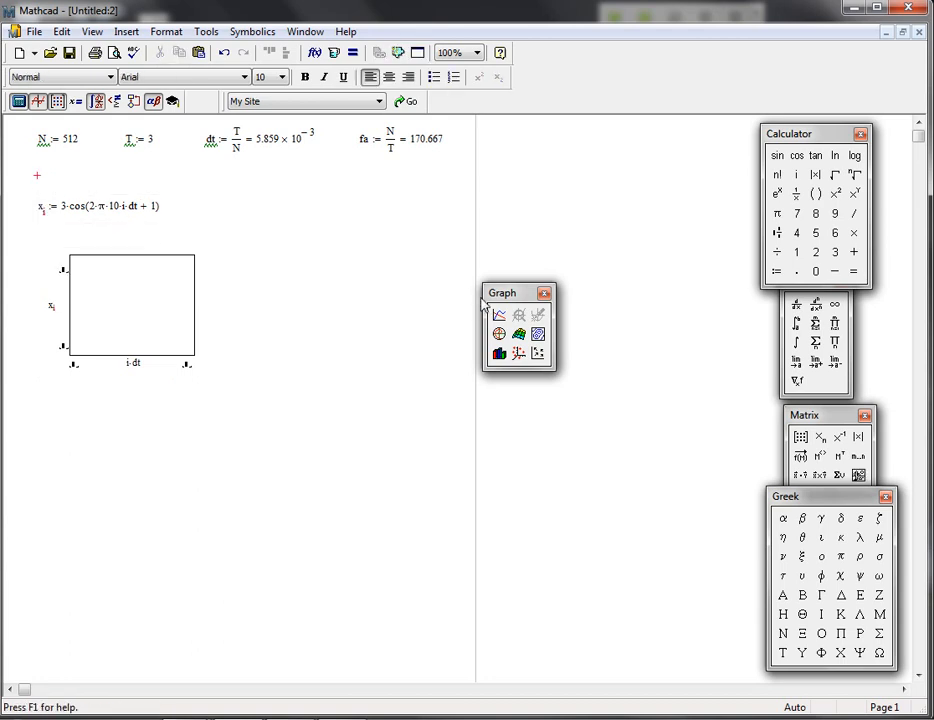
pyautogui.write('i:=')
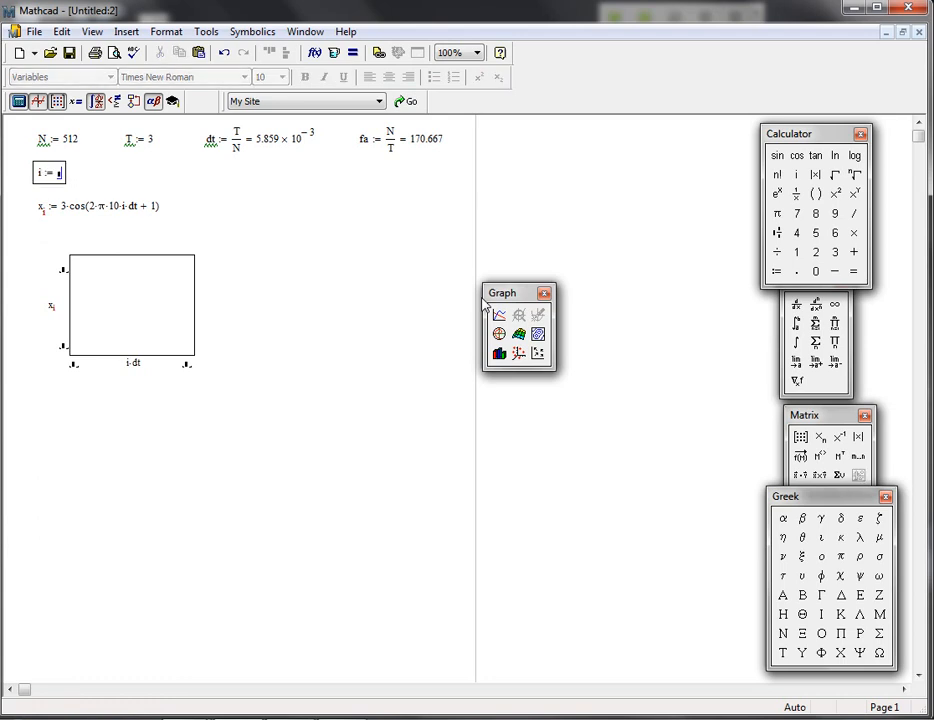
pyautogui.write('0;N-1')
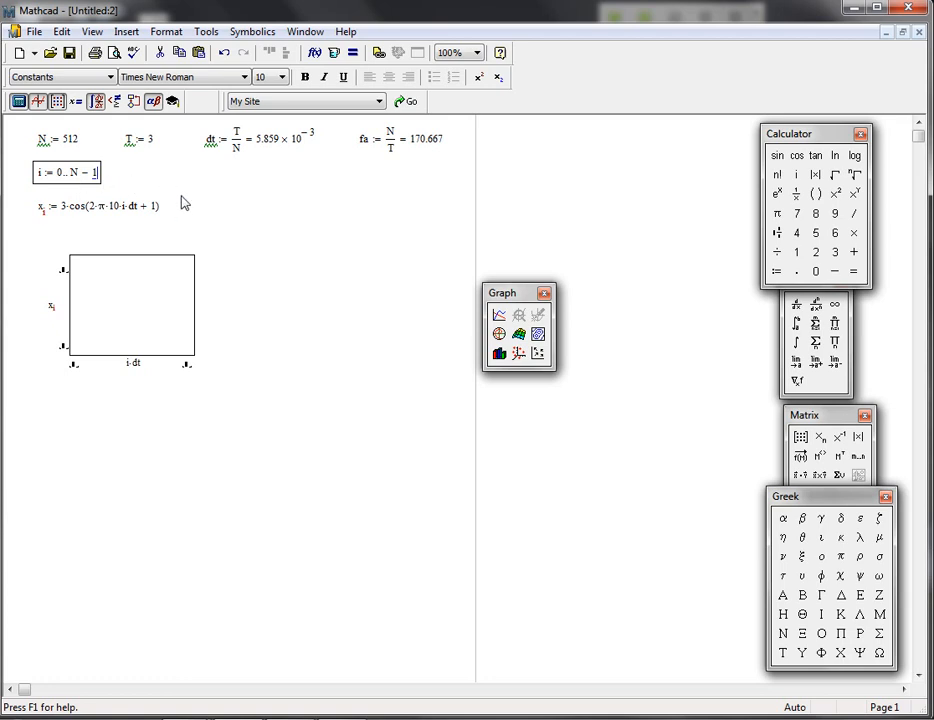
pyautogui.click(244, 263)
# Step: Move the plot slightly up and left, and enlarge it to about twice its width and a little taller
pyautogui.click(156, 306)
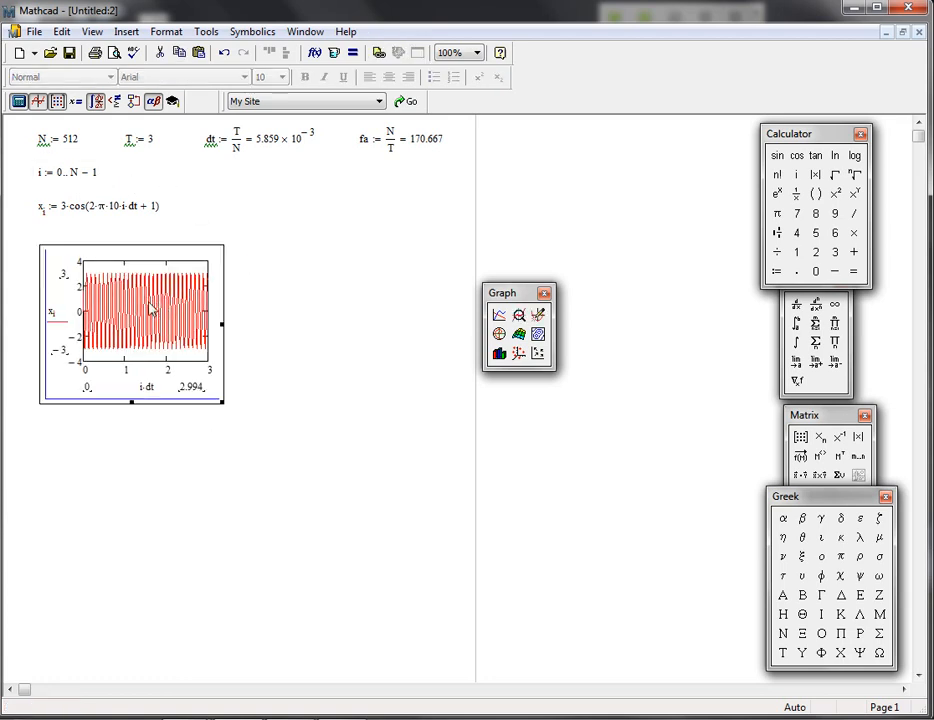
pyautogui.moveTo(124, 251); pyautogui.dragTo(111, 242)
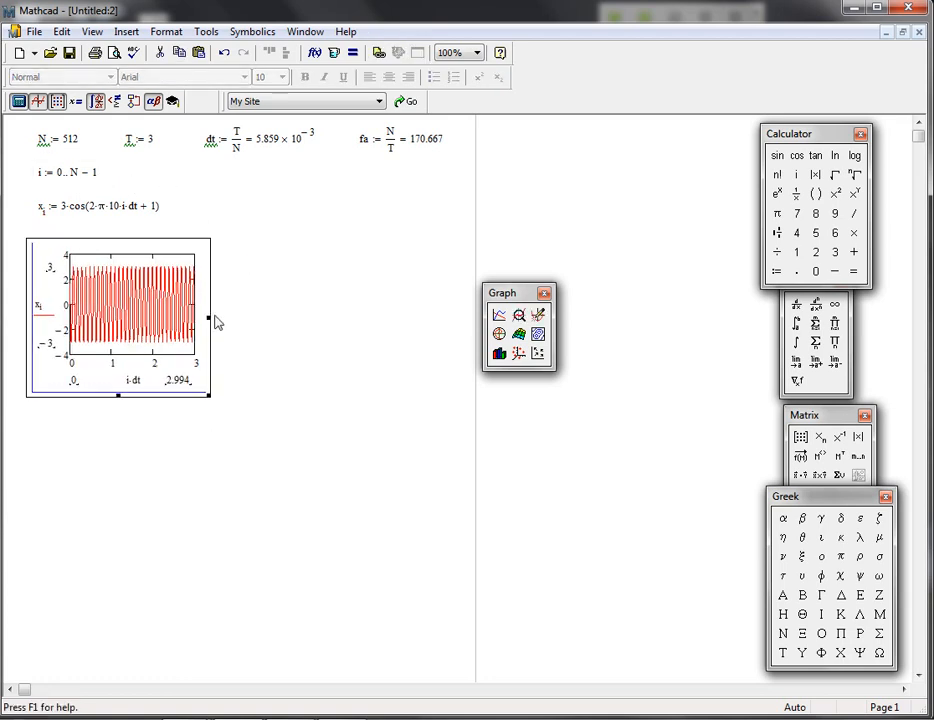
pyautogui.moveTo(209, 318); pyautogui.dragTo(373, 316)
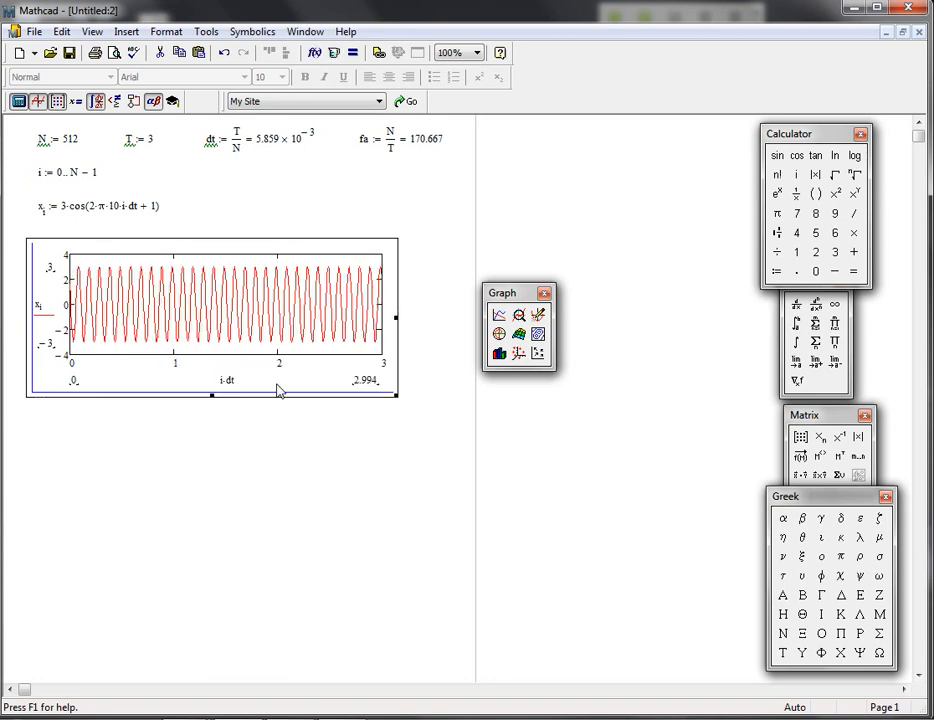
pyautogui.moveTo(212, 403); pyautogui.dragTo(220, 432)
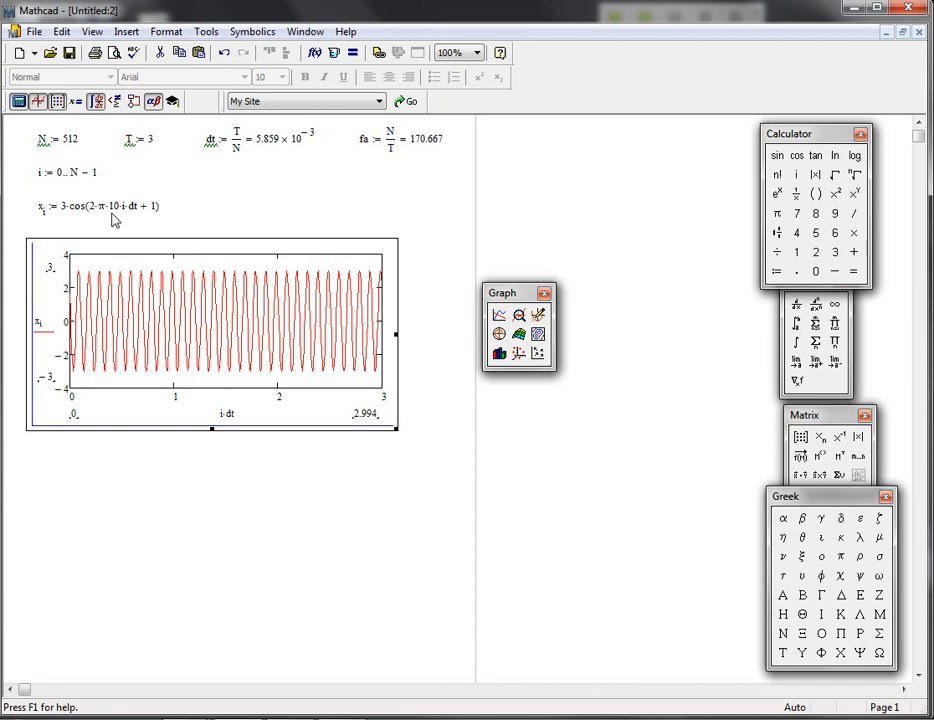
# Step: Change the value of N to 32 and recalculate the worksheet
pyautogui.click(72, 142)
pyautogui.doubleClick(72, 142)
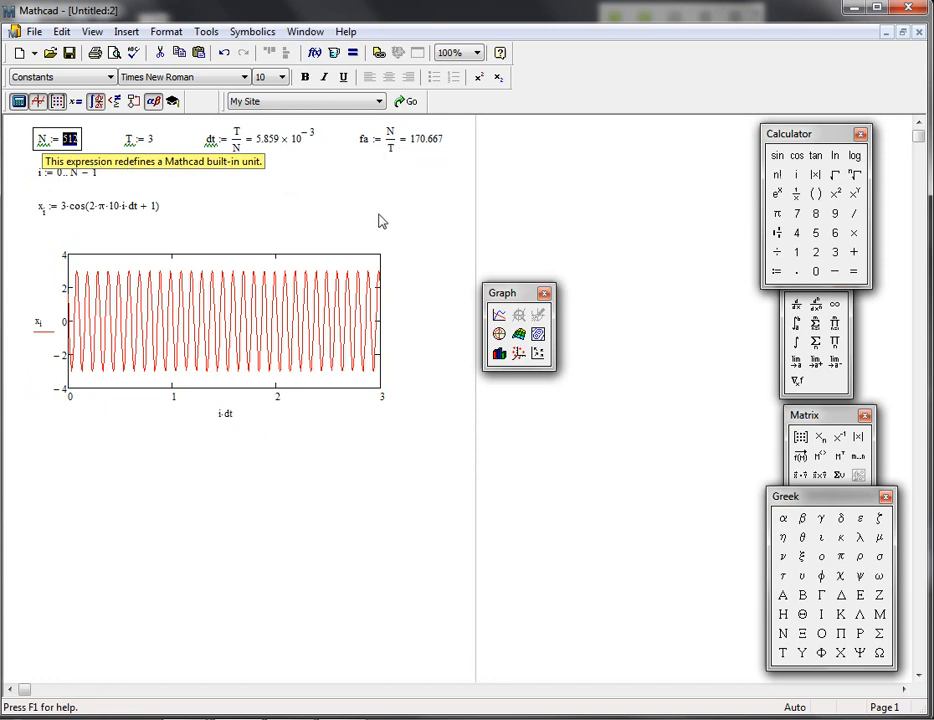
pyautogui.write('32')
pyautogui.click(285, 176)
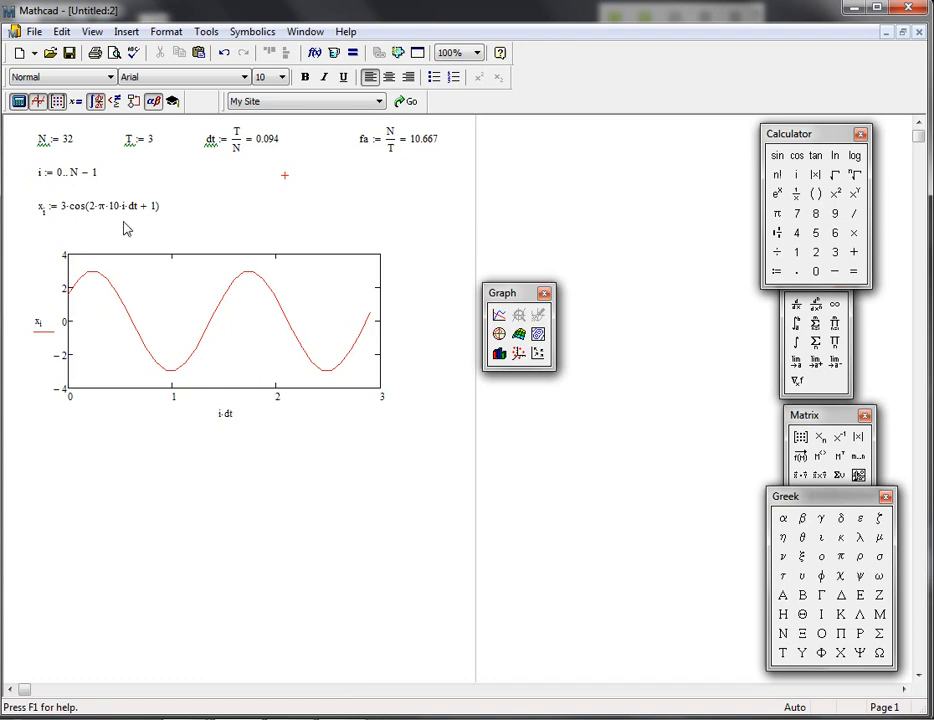
# Step: Set N to 64 and update the plotted signal
pyautogui.doubleClick(69, 141)
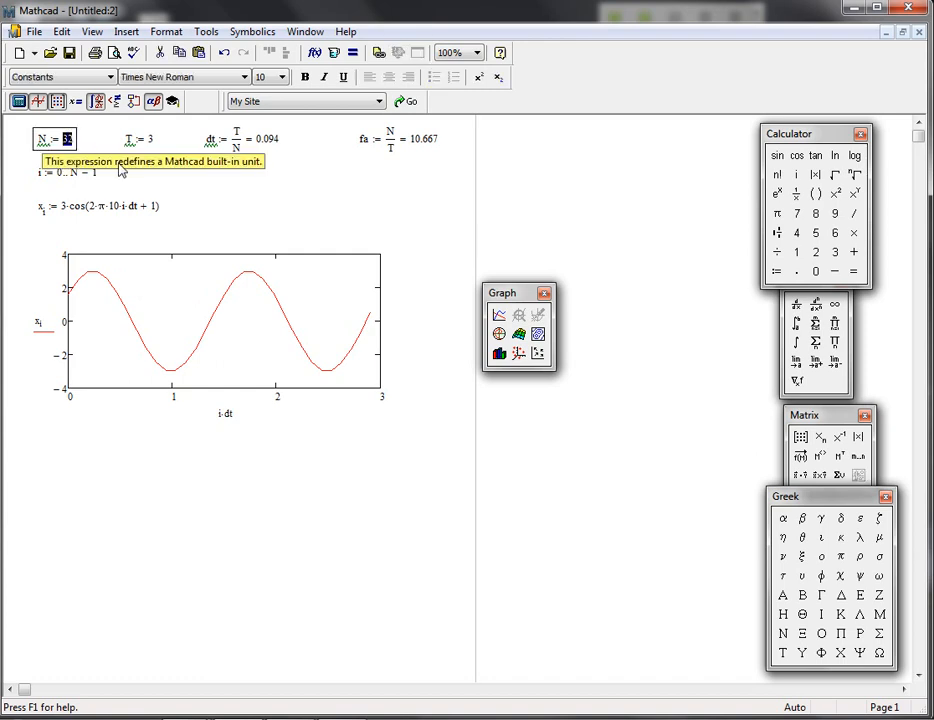
pyautogui.write('64')
pyautogui.click(352, 183)
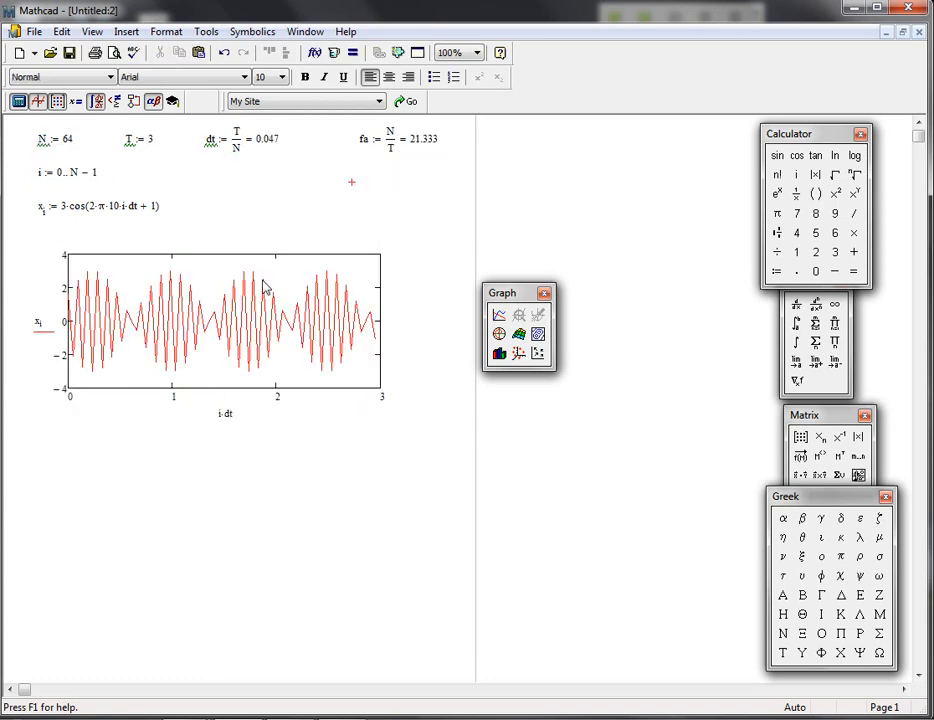